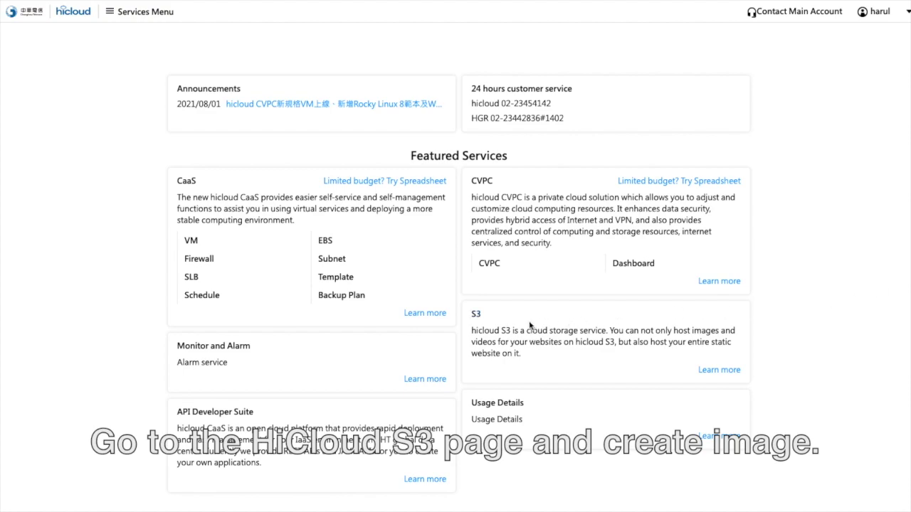
Create a bucket named qutscloudbucket in the hicloud S3 storage service
click(477, 316)
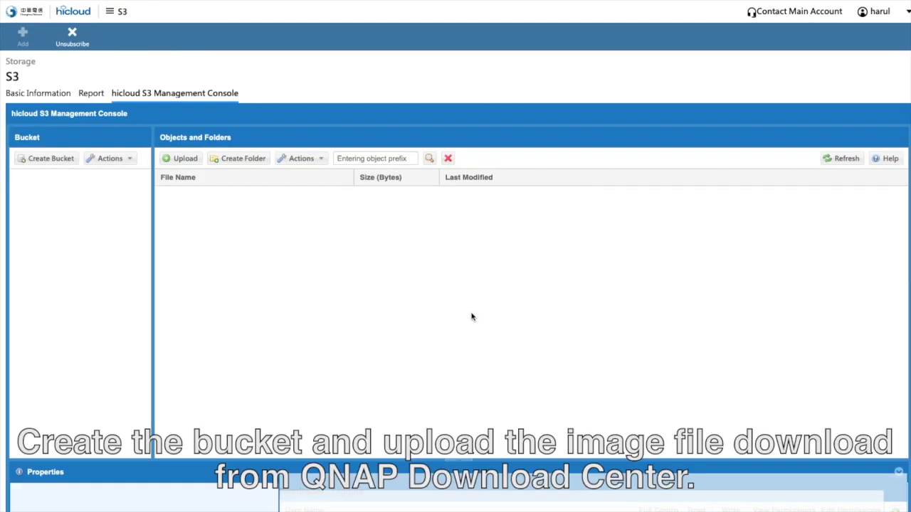
click(57, 163)
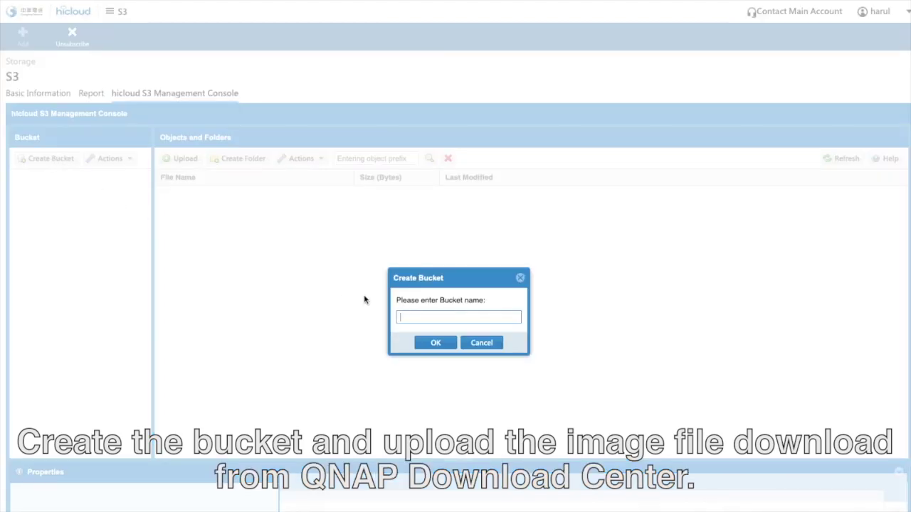
text(qutscloudbucket)
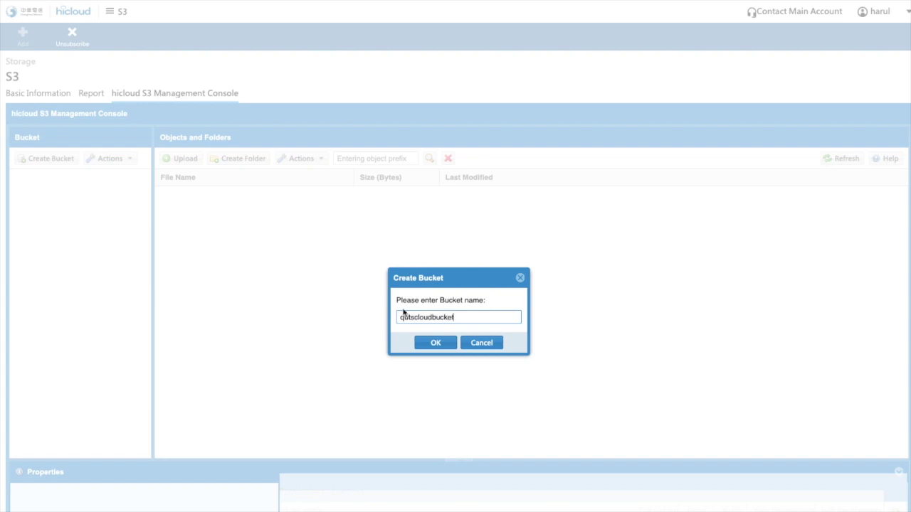
click(431, 345)
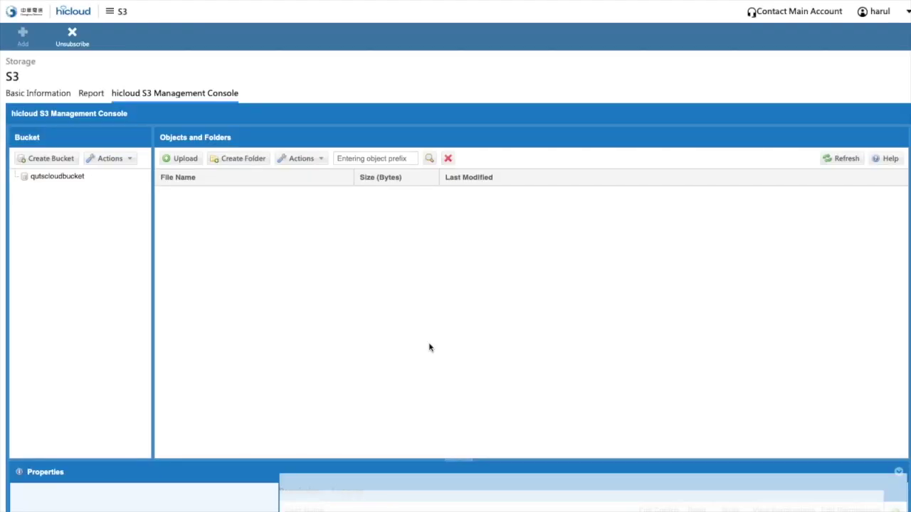
Upload QuTScloud_c4.5.6.1751_hicloud_0810.ova from the Downloads folder to the qutscloudbucket bucket
click(101, 183)
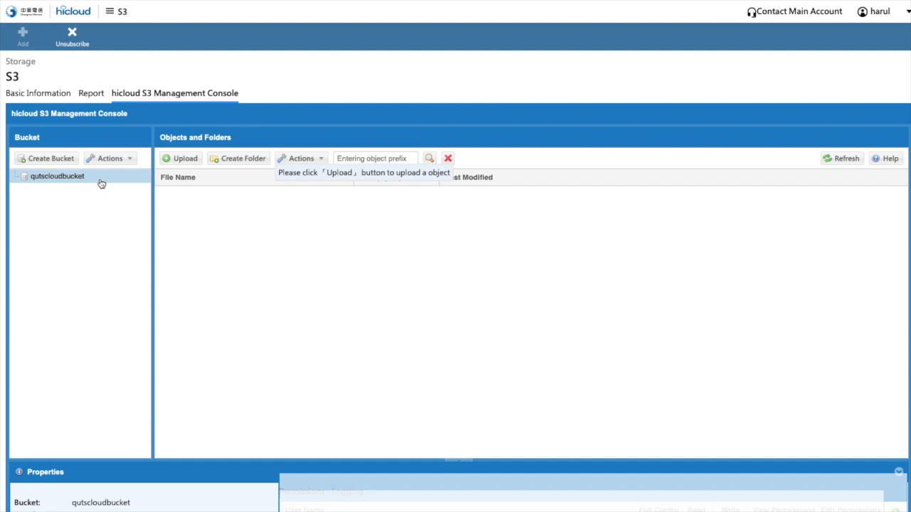
click(183, 159)
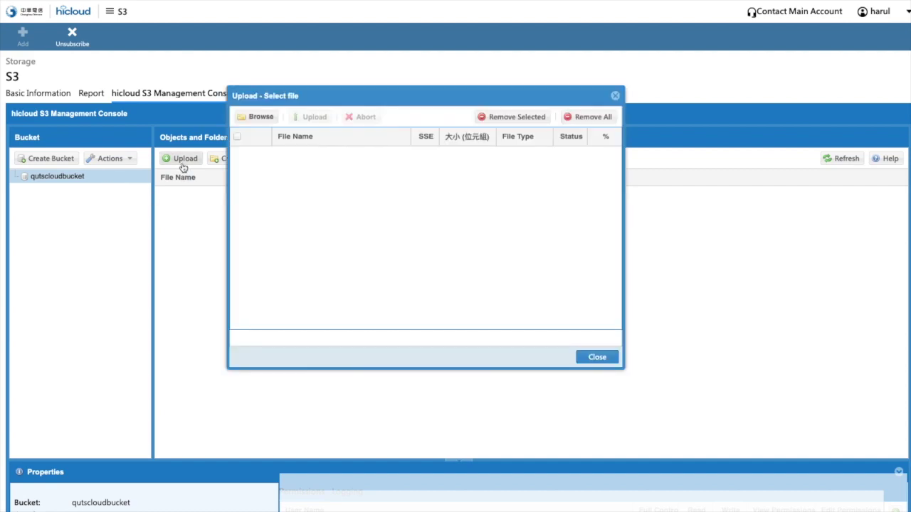
click(261, 117)
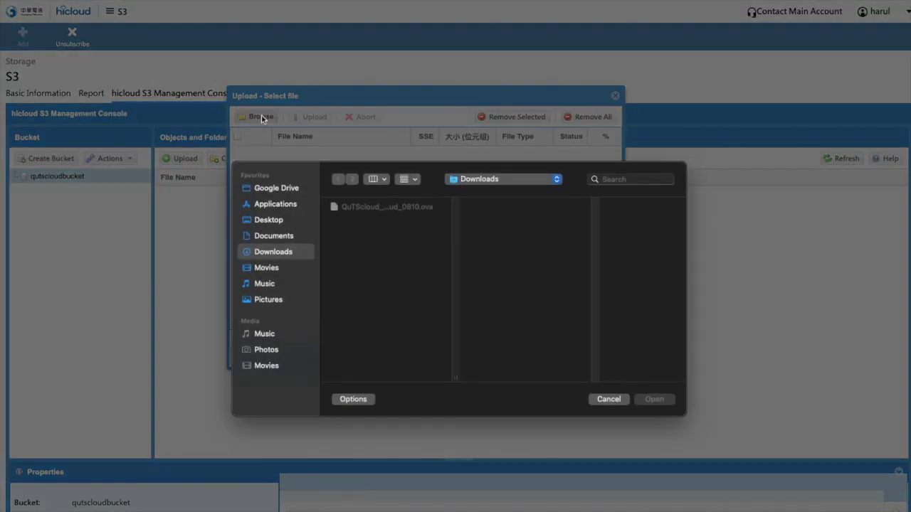
click(374, 209)
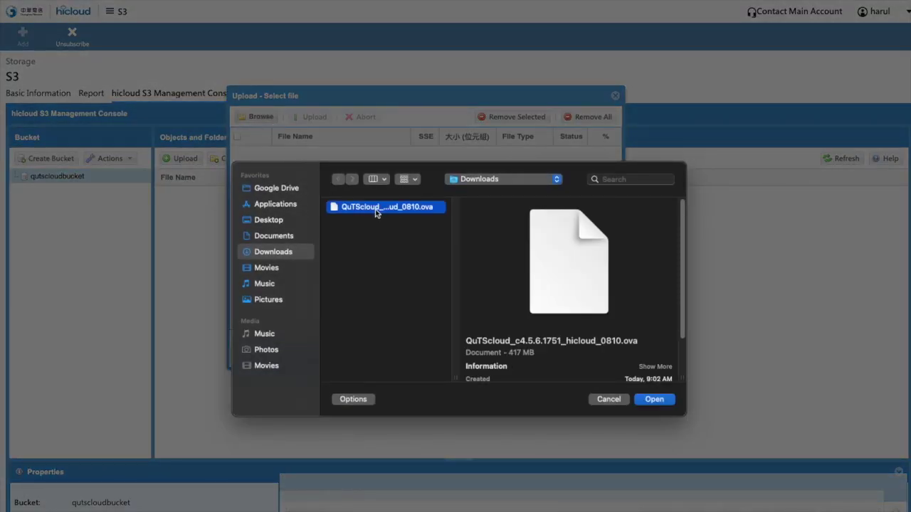
click(663, 400)
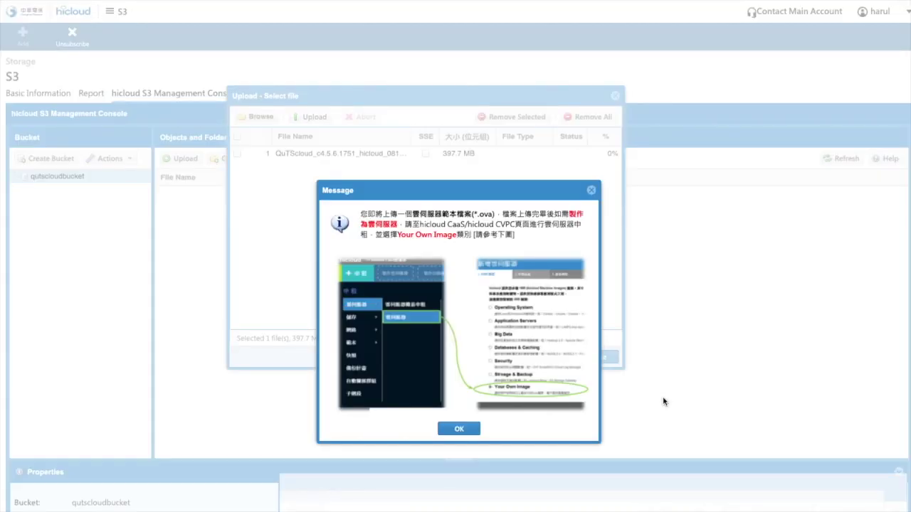
click(460, 429)
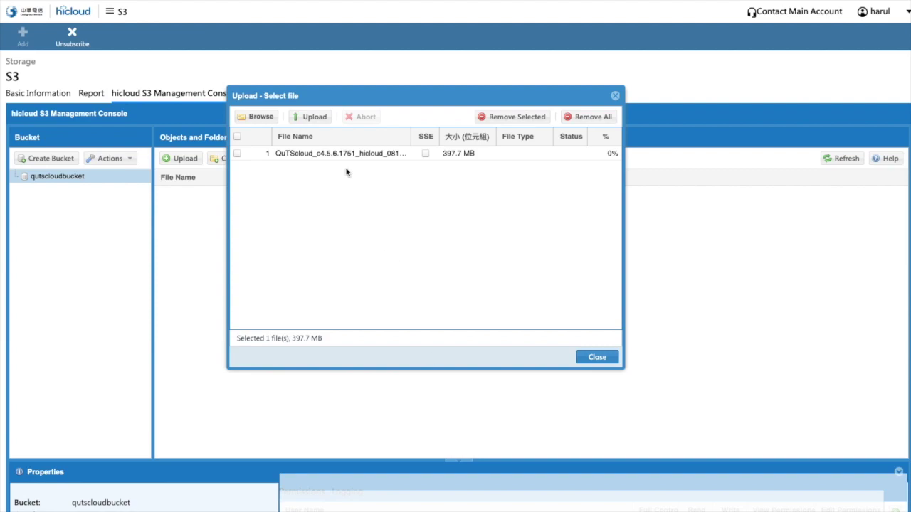
click(310, 117)
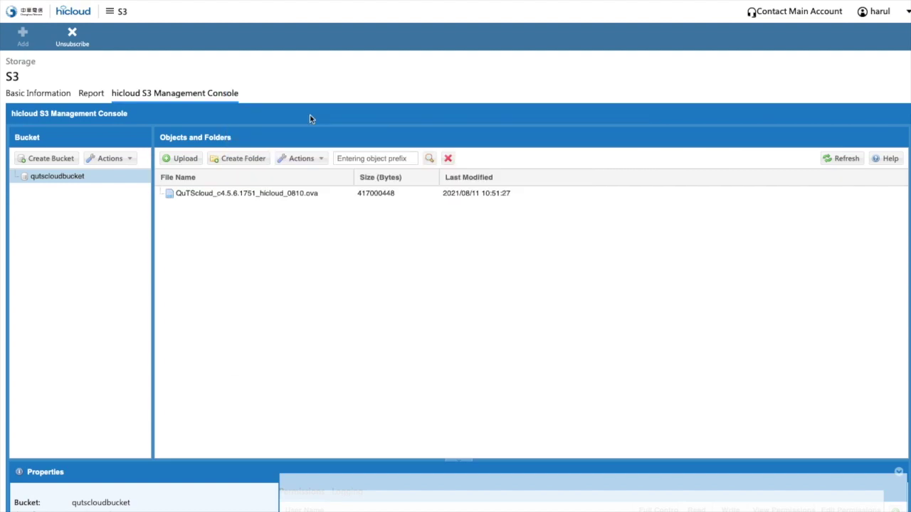
Start a VM subscription in hicloud CaaS from your own image, choosing QuTScloud_c4.5.6.1751_hicloud_0810.ova in qutscloudbucket
click(121, 12)
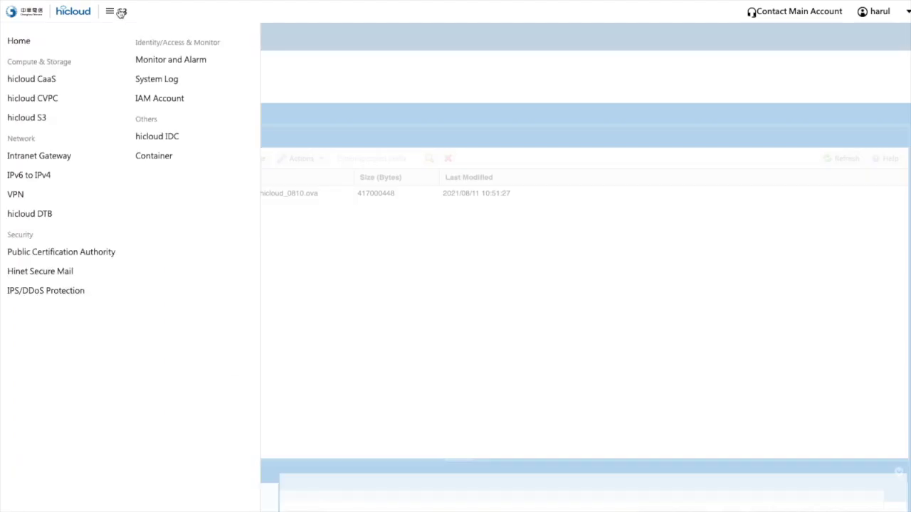
click(67, 84)
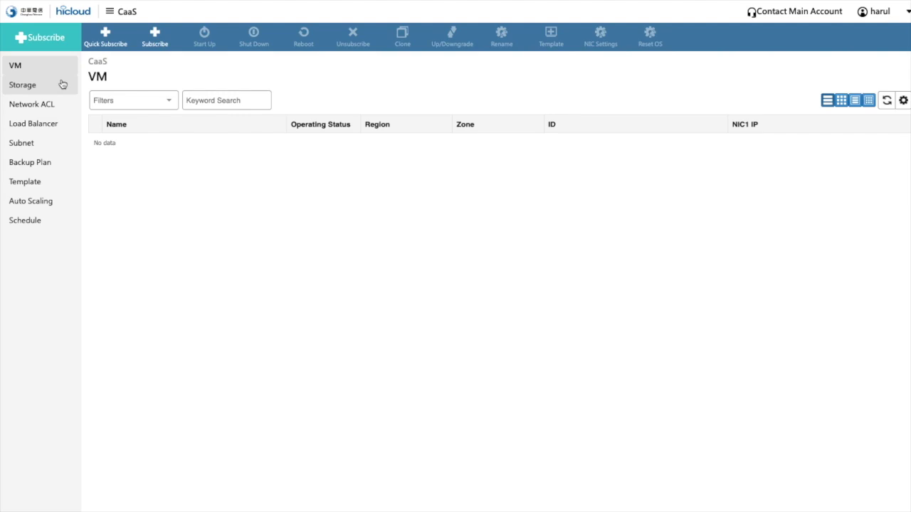
click(154, 41)
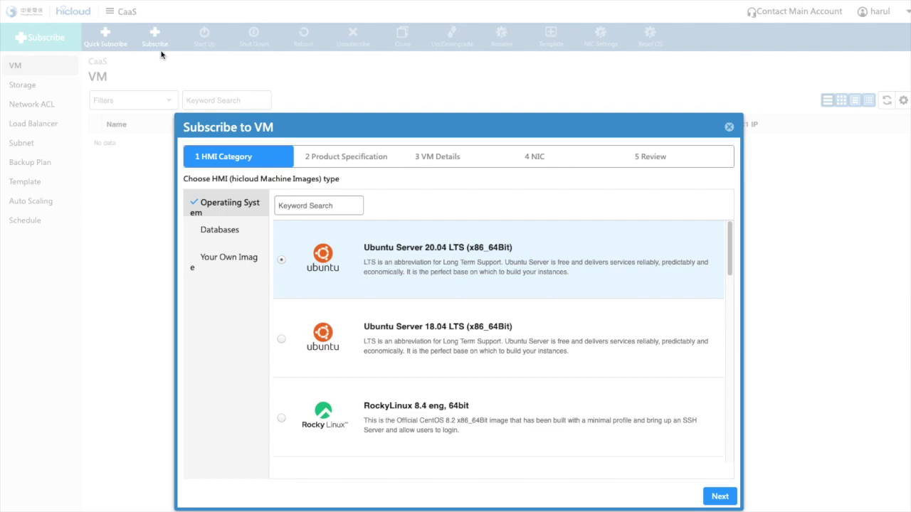
click(239, 270)
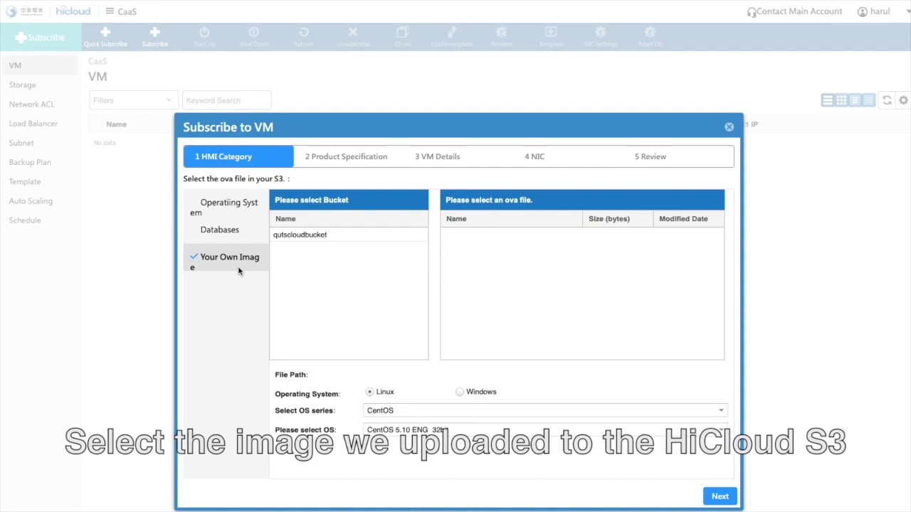
click(326, 235)
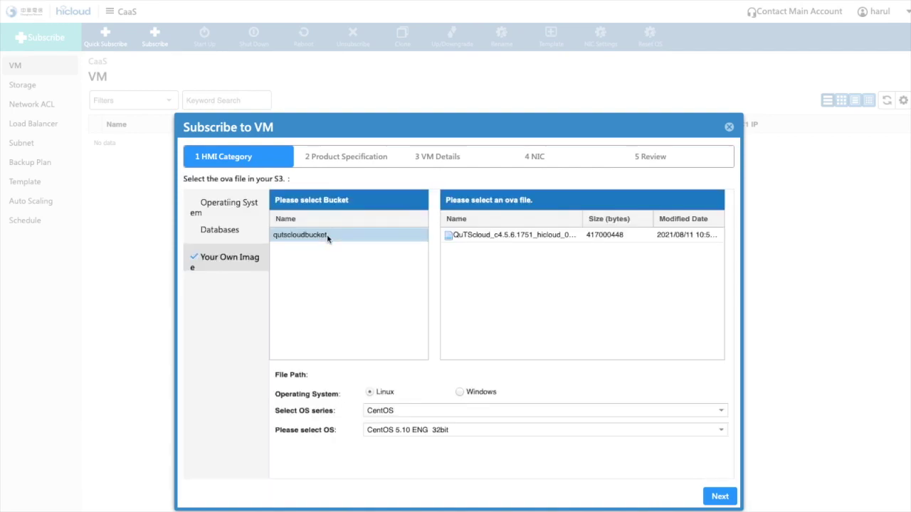
click(486, 237)
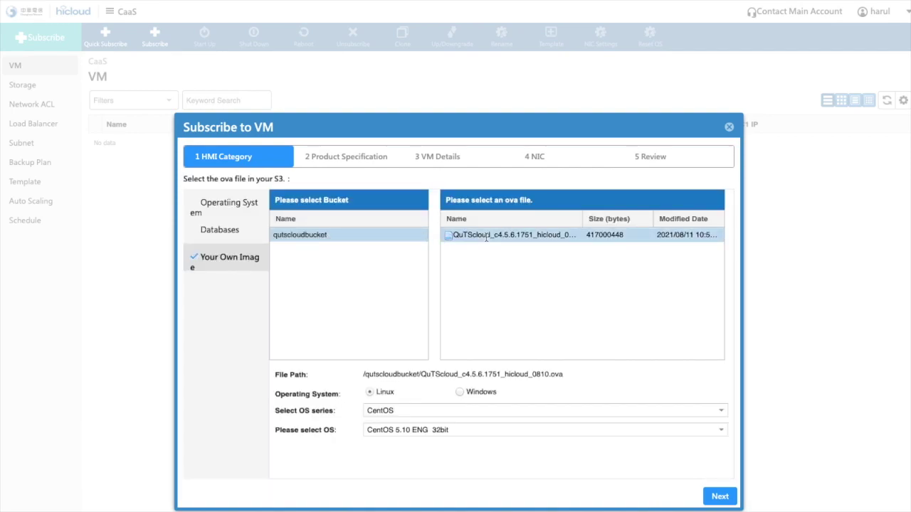
Set the image's OS series to Ubuntu and its OS to Ubuntu 16.04 ENG 64Bit, and proceed to the product specification
click(723, 411)
click(530, 499)
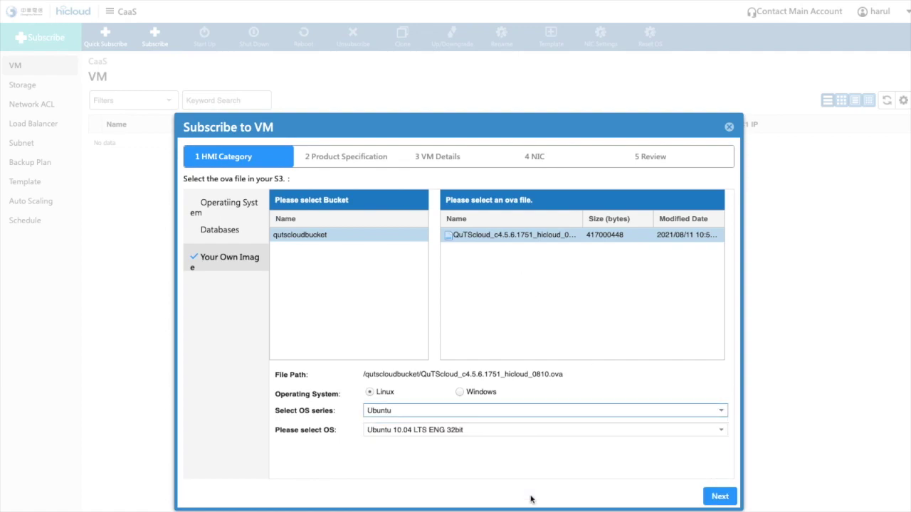
click(720, 431)
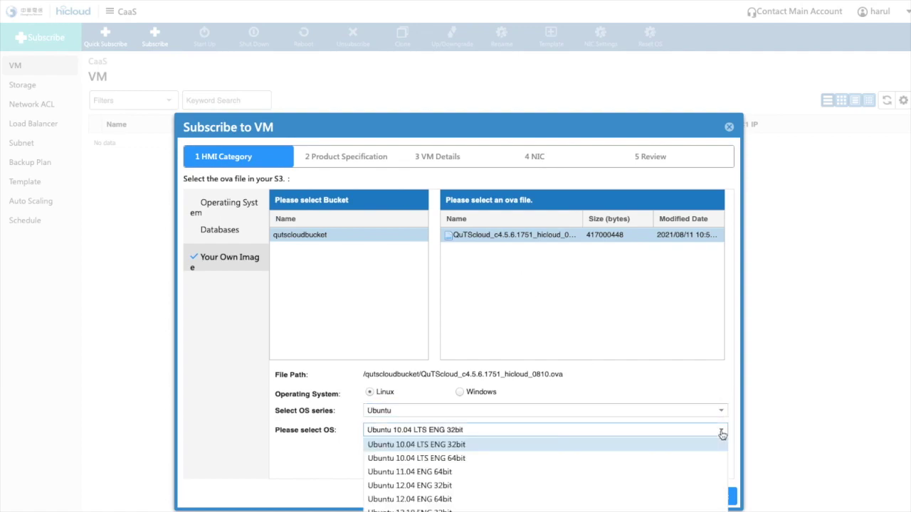
click(573, 511)
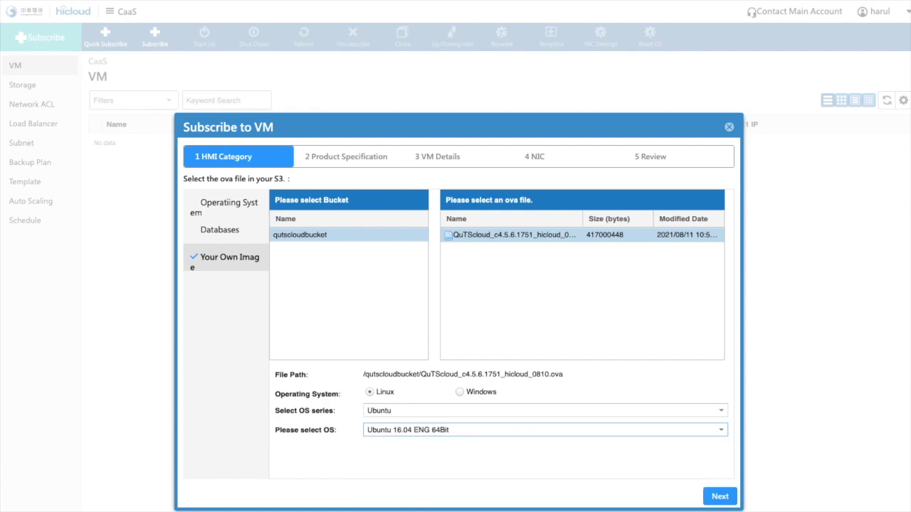
click(717, 498)
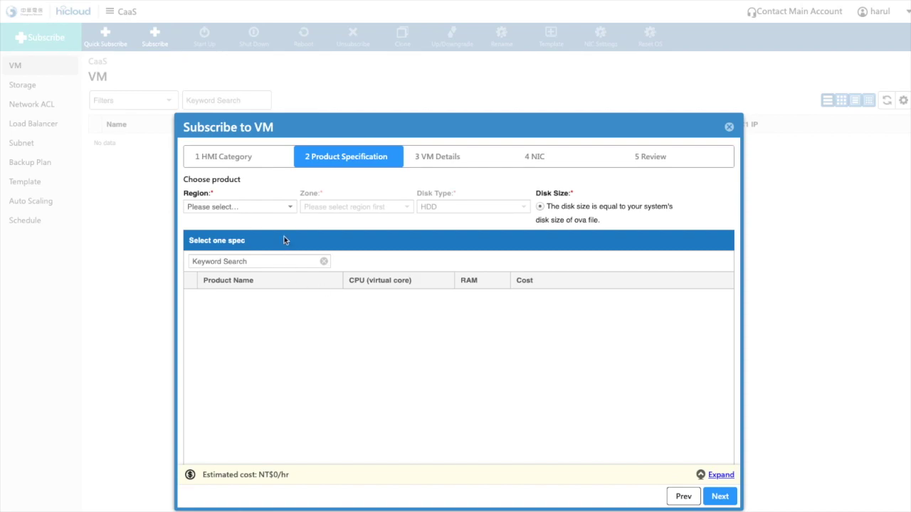
Choose Region Two (favorable price) and, with the specs sorted by RAM, the 2 GB b.1c2g(Linux) product for the VM
click(290, 210)
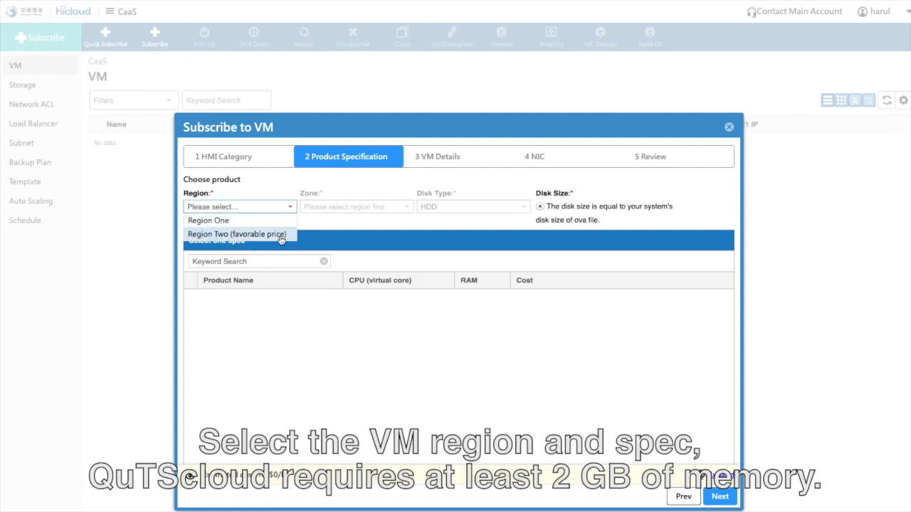
click(281, 235)
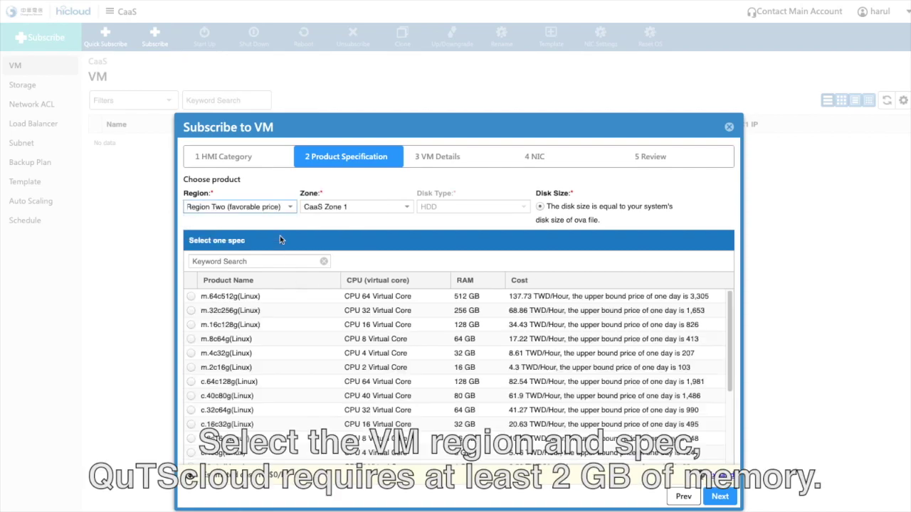
click(460, 282)
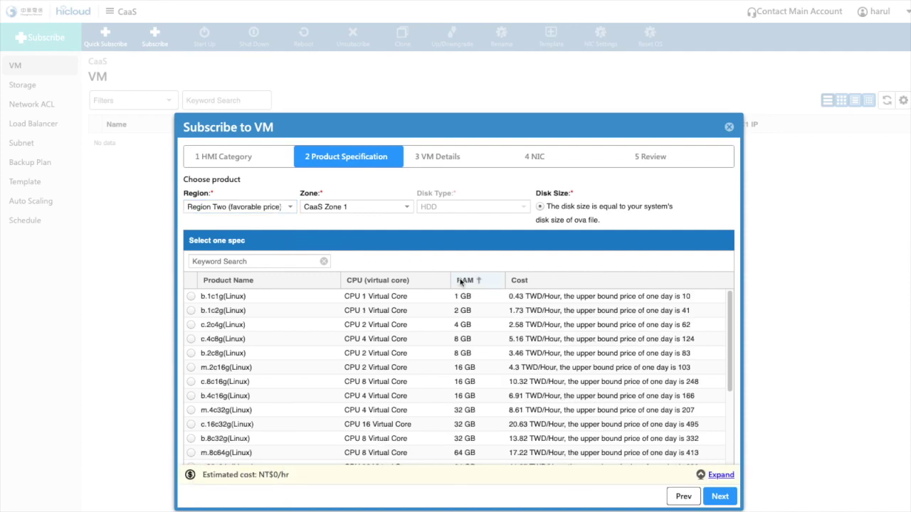
click(441, 312)
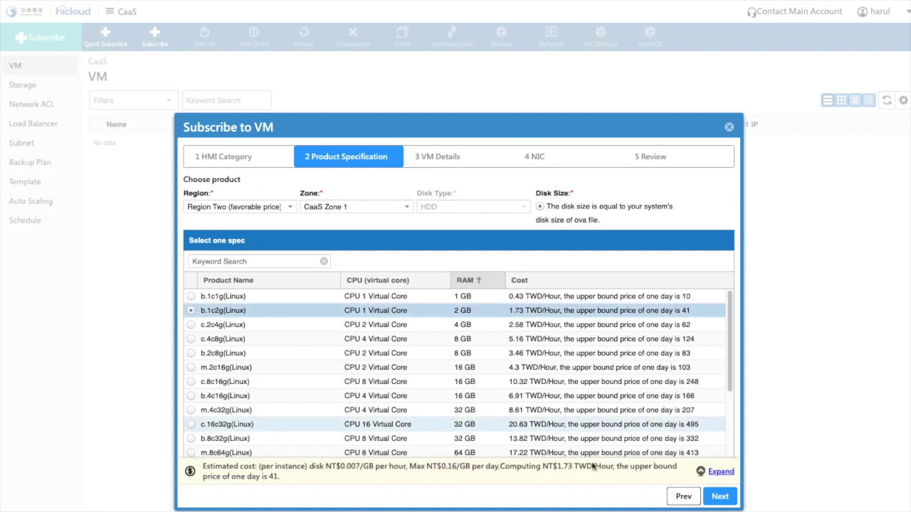
click(720, 498)
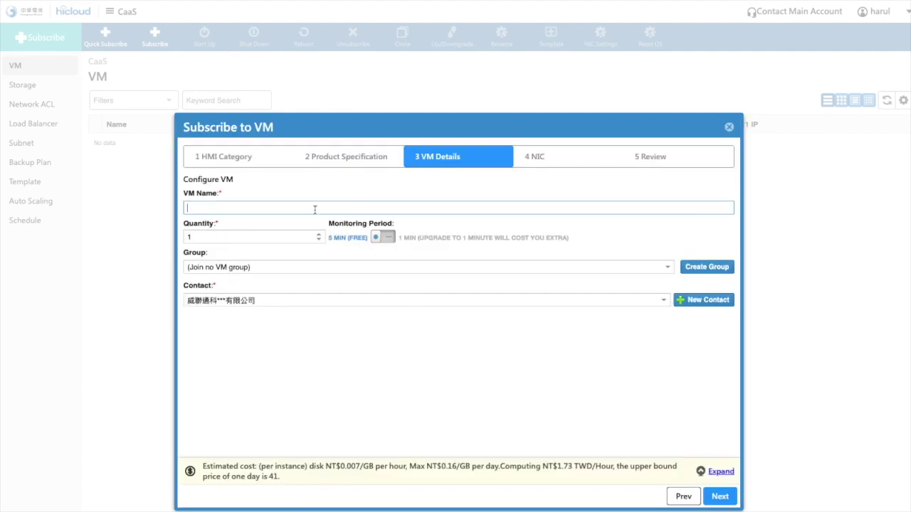
Name the VM QuTScloud_c456 and accept the default network interface settings to reach the order review
text(QuTScloud_c456)
click(721, 497)
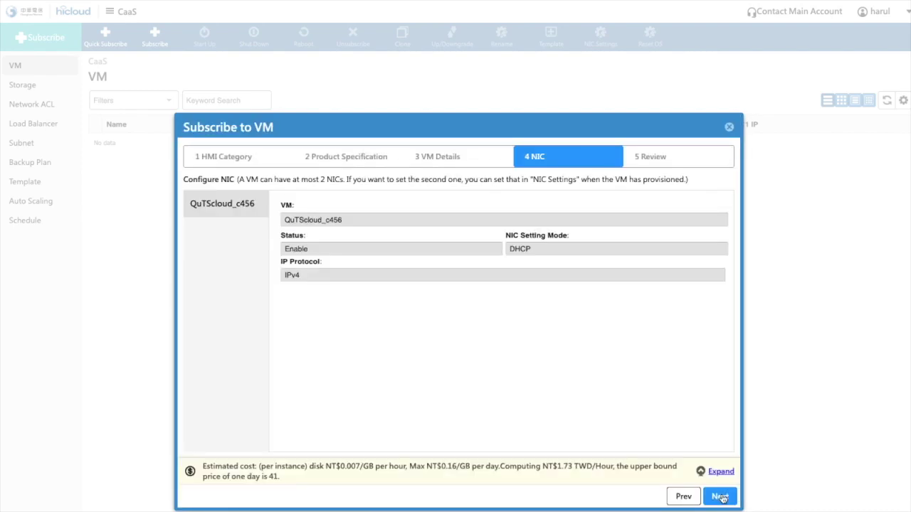
click(721, 498)
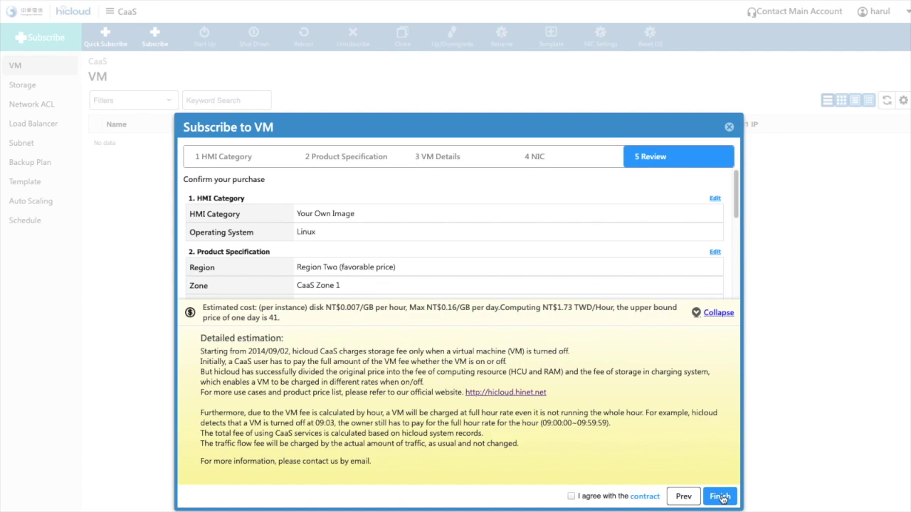
Agree to the contract, submit the VM subscription, and acknowledge the security notice
click(570, 496)
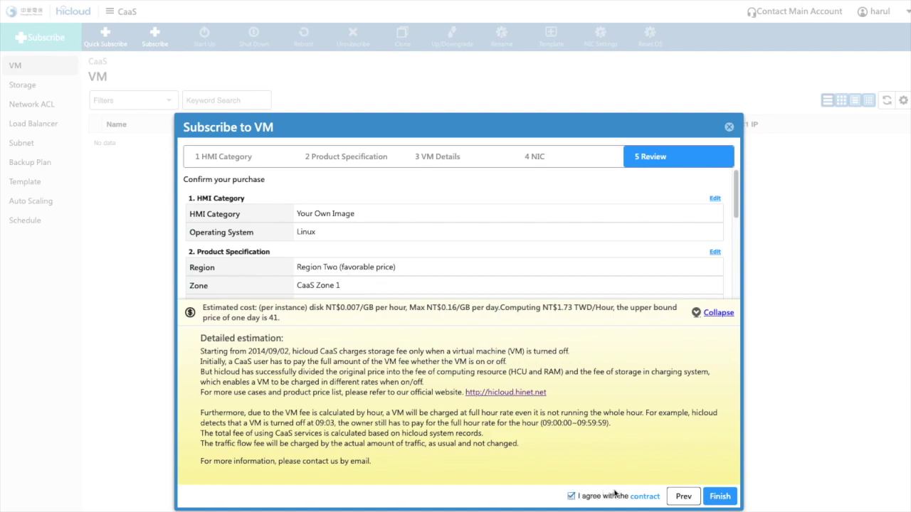
click(729, 501)
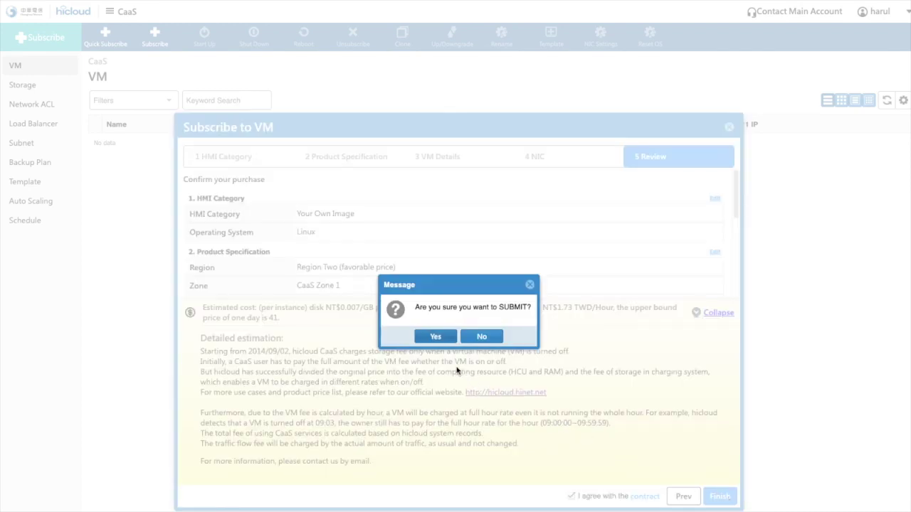
click(437, 338)
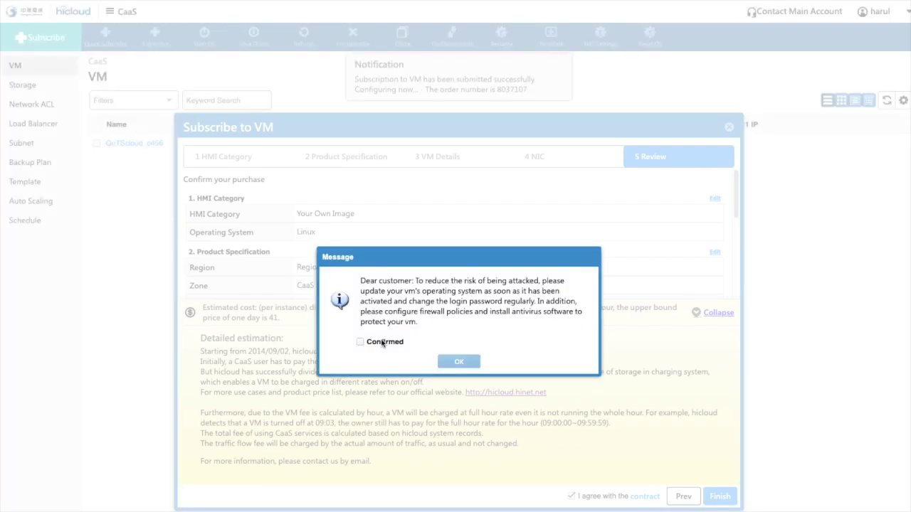
click(360, 342)
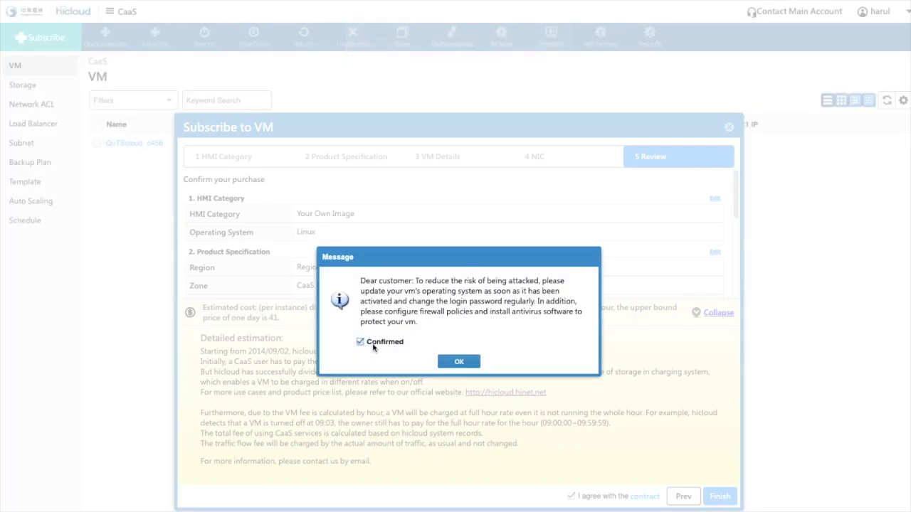
click(459, 362)
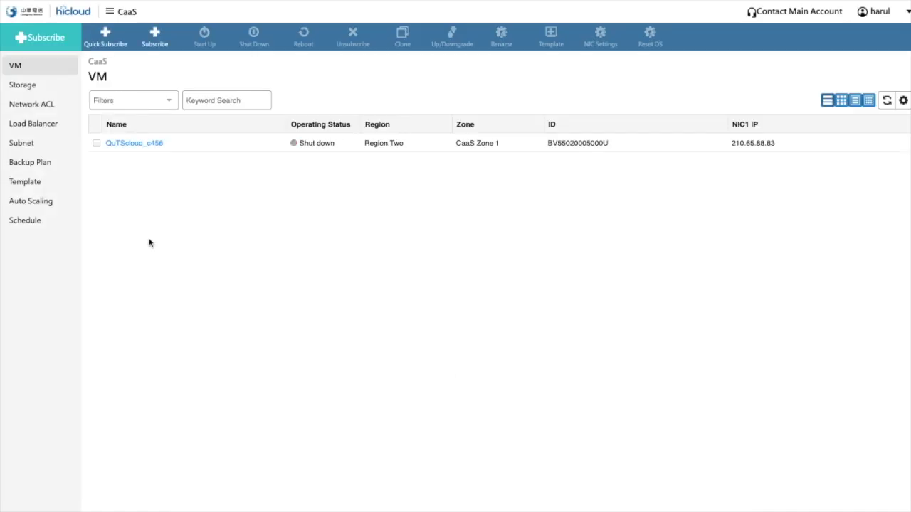
Start a normal-storage EBS subscription named QuTScloud_EBS for QuTScloud_c456, set the amount to 2 units of 100GB, and proceed to the review
click(45, 86)
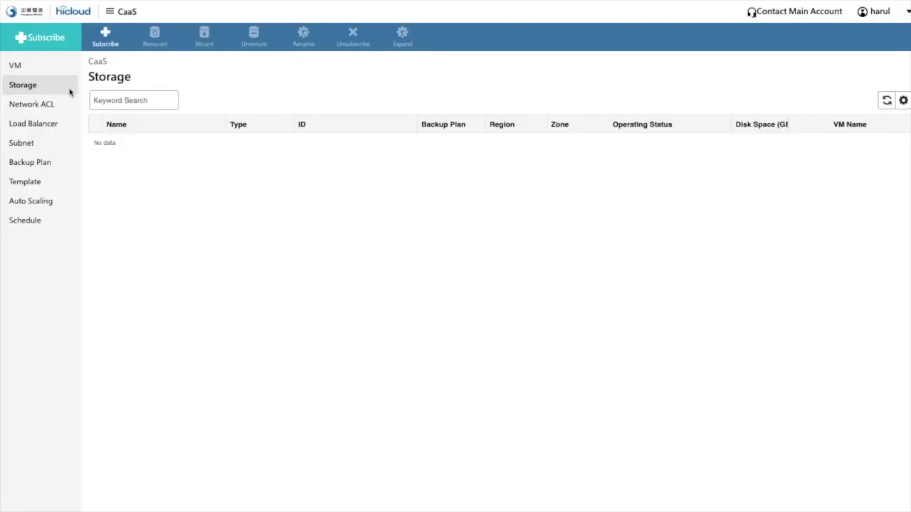
click(112, 48)
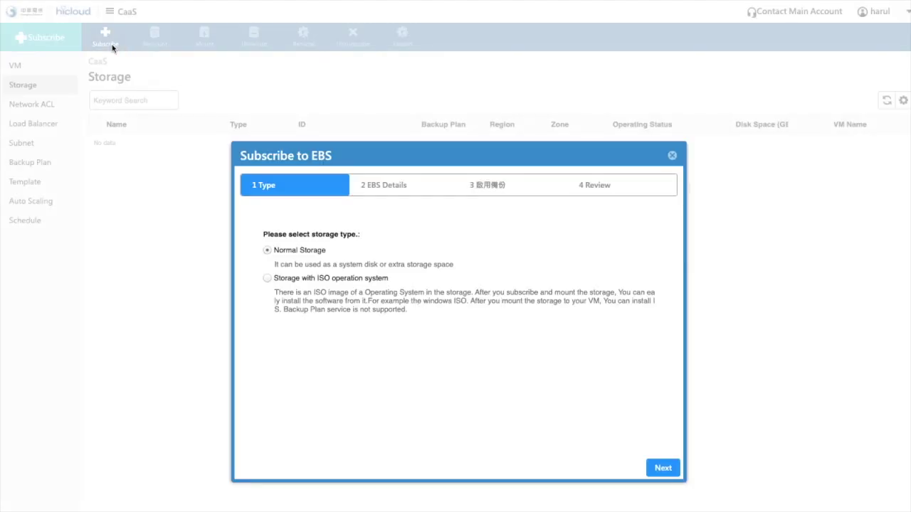
click(668, 470)
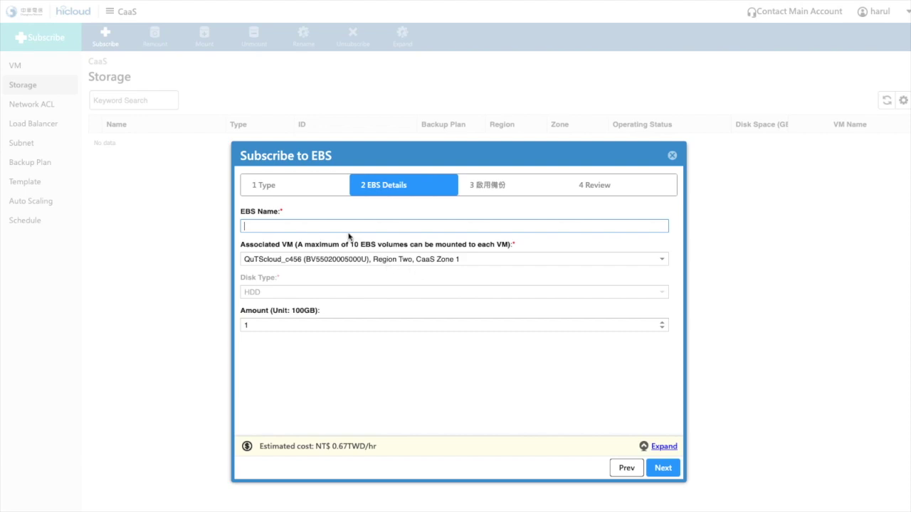
text(QuTScloud_EBS)
click(302, 324)
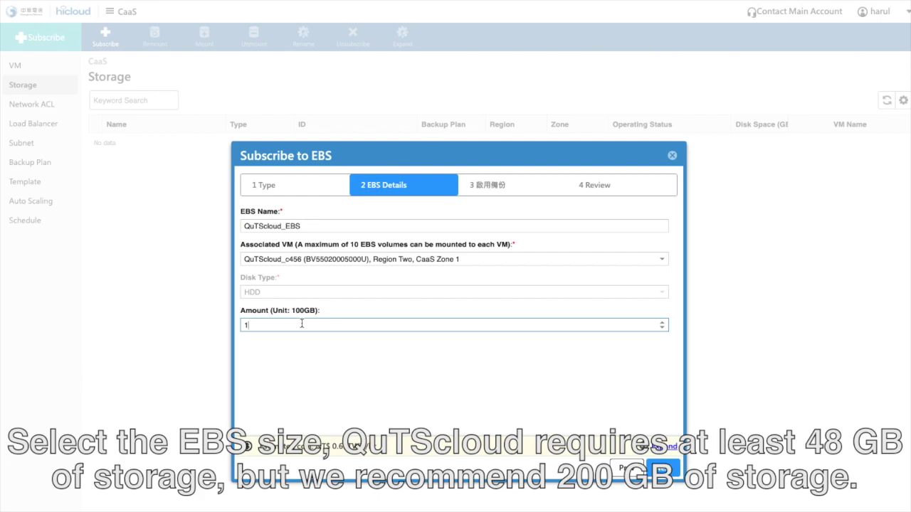
key(BackSpace)
text(2)
click(657, 469)
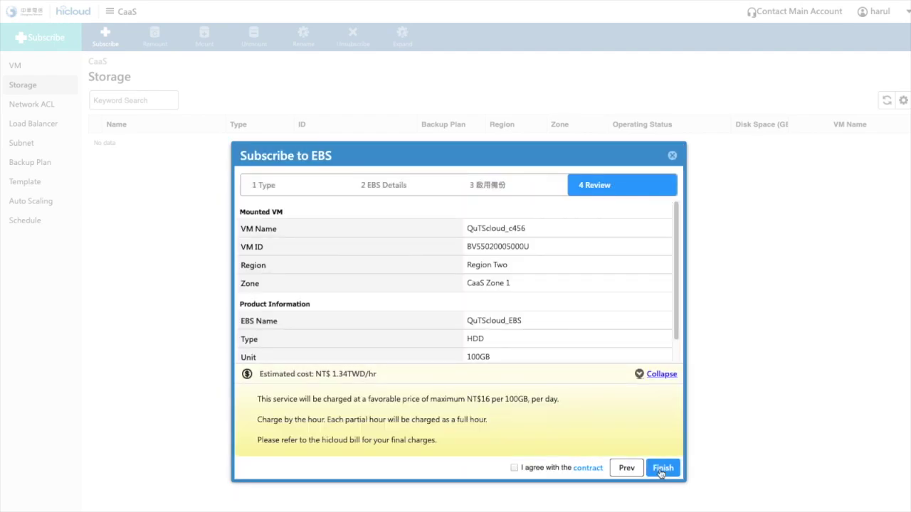
Agree to the contract and submit the EBS subscription
click(514, 468)
click(661, 470)
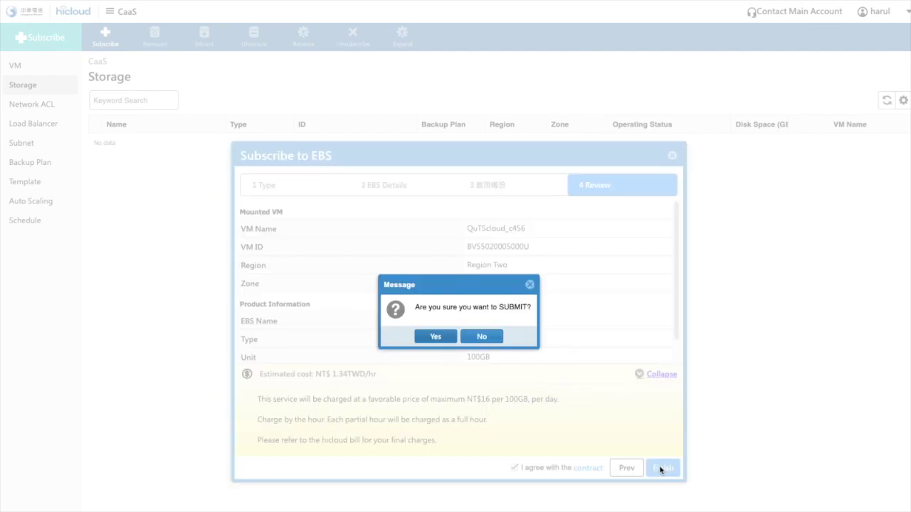
click(449, 338)
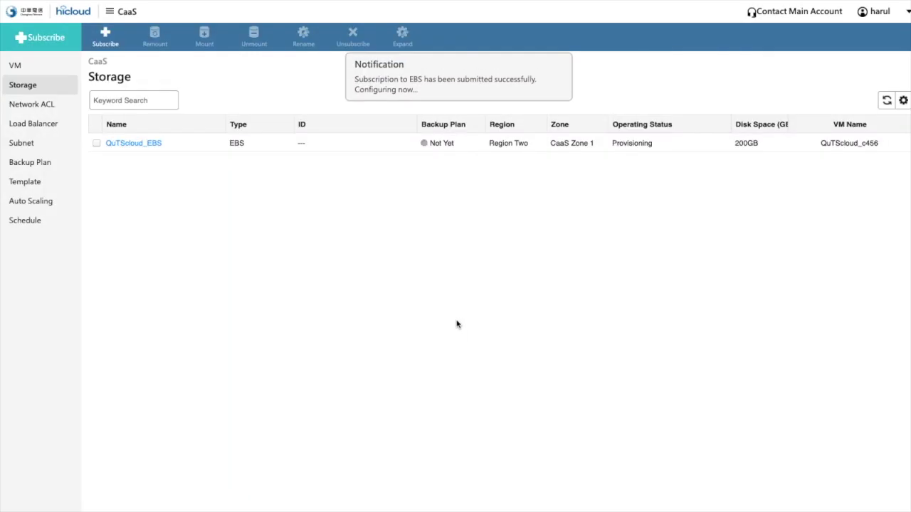
Start a Network ACL firewall subscription named QuTScloud_Firewall, associate it with the VM QuTScloud_c456, and accept the agreement
click(52, 107)
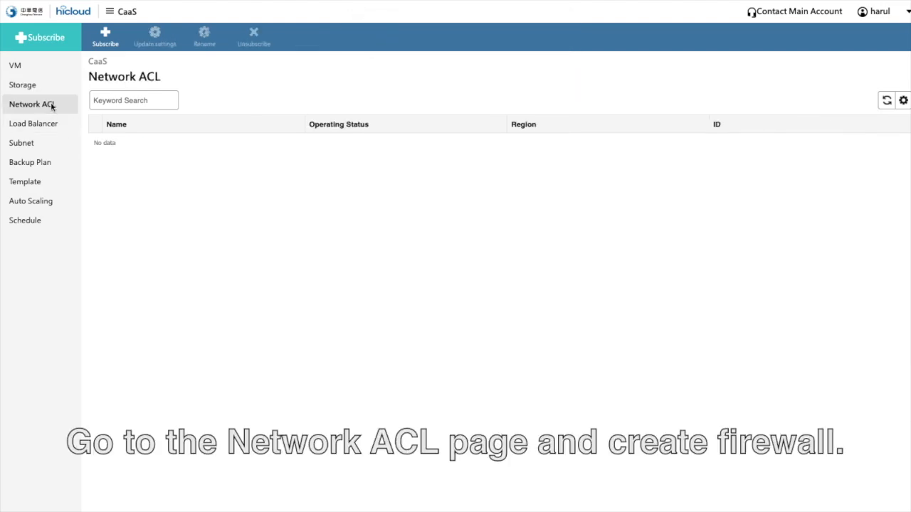
click(112, 45)
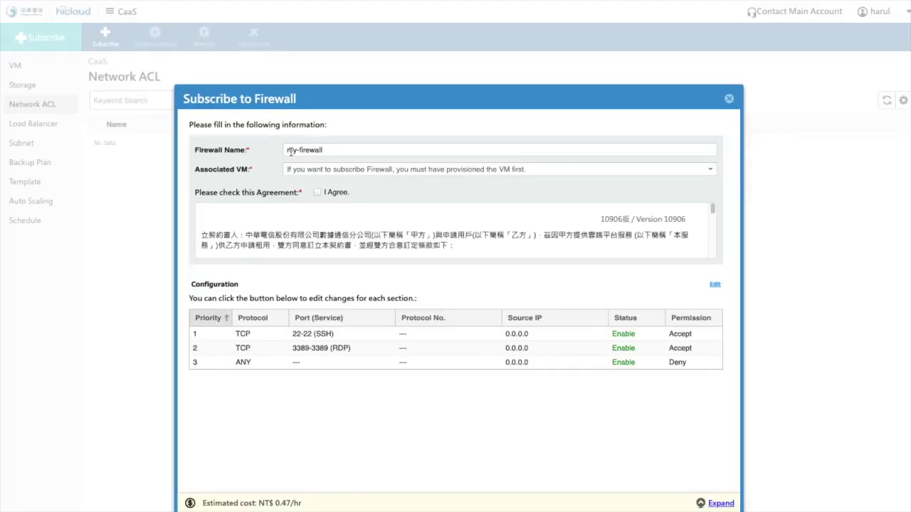
drag(301, 149, 238, 146)
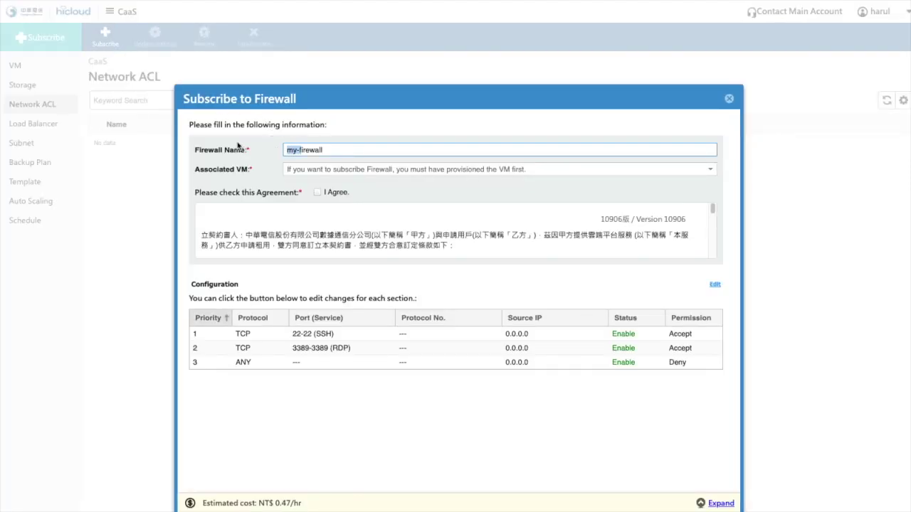
text(QuTScloud_F)
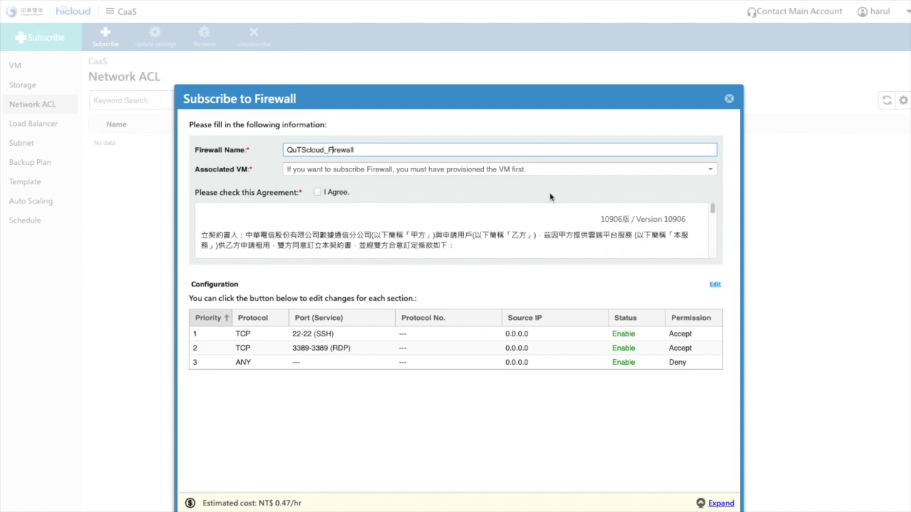
click(713, 171)
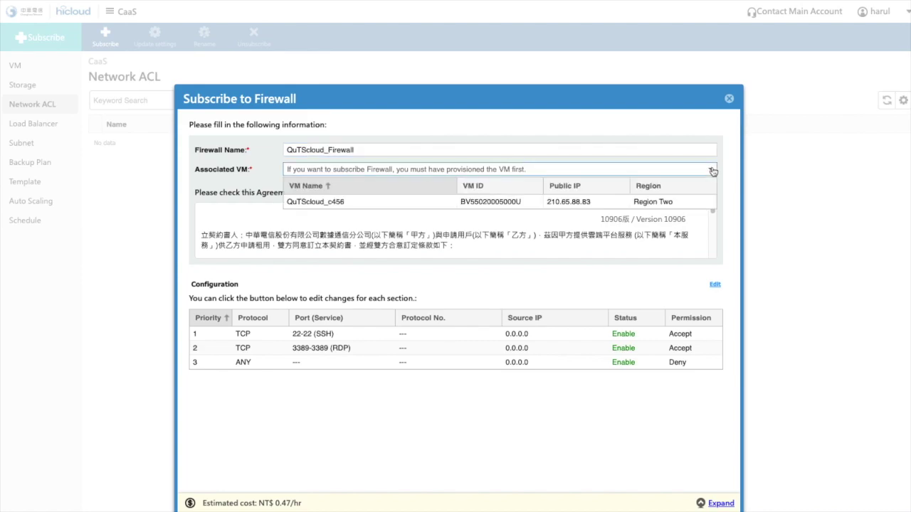
click(392, 202)
click(317, 192)
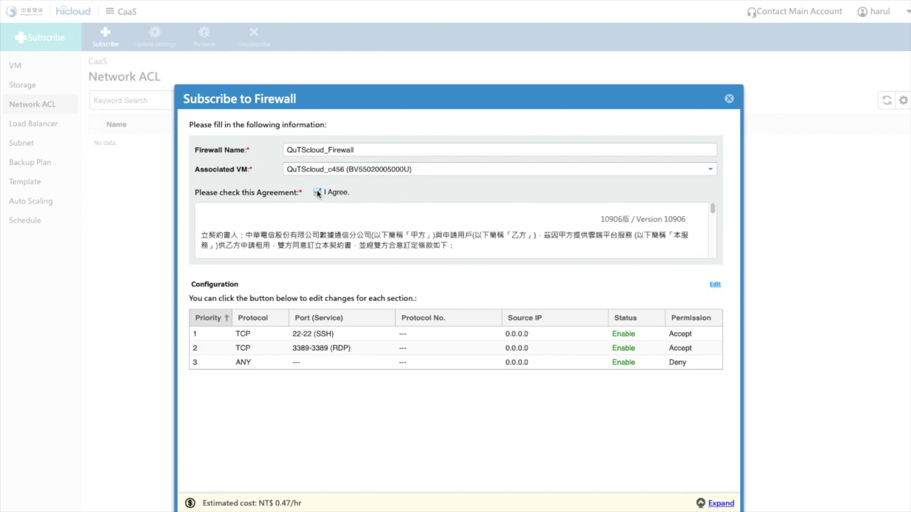
Edit the firewall configuration and add policies for HTTP on port 80 and HTTPS on port 443 from any source
click(715, 285)
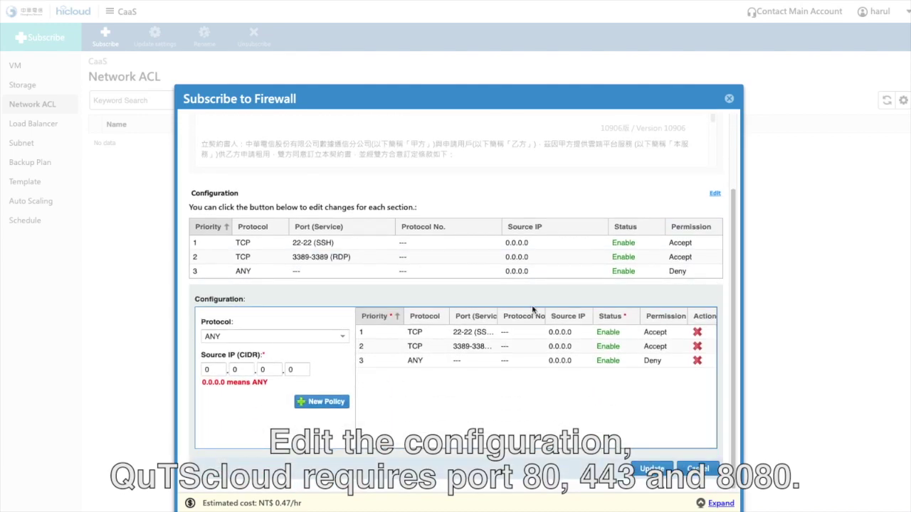
click(343, 339)
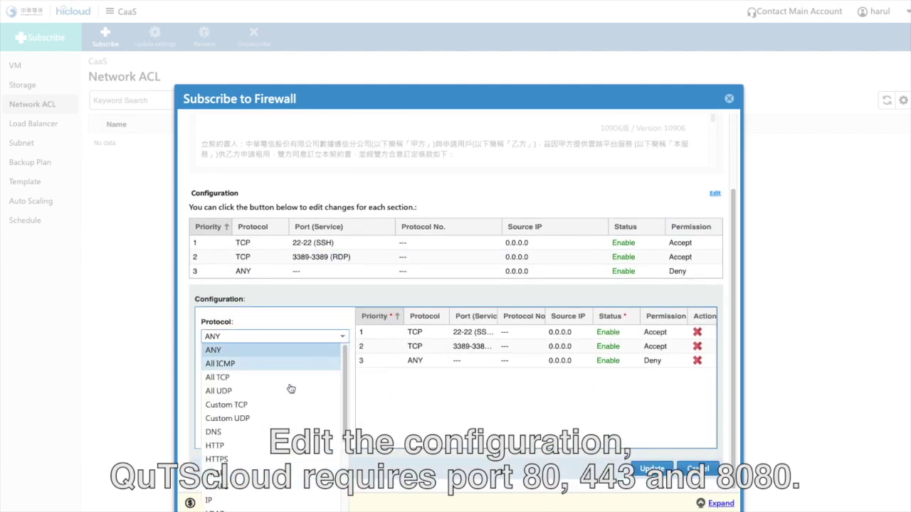
click(254, 444)
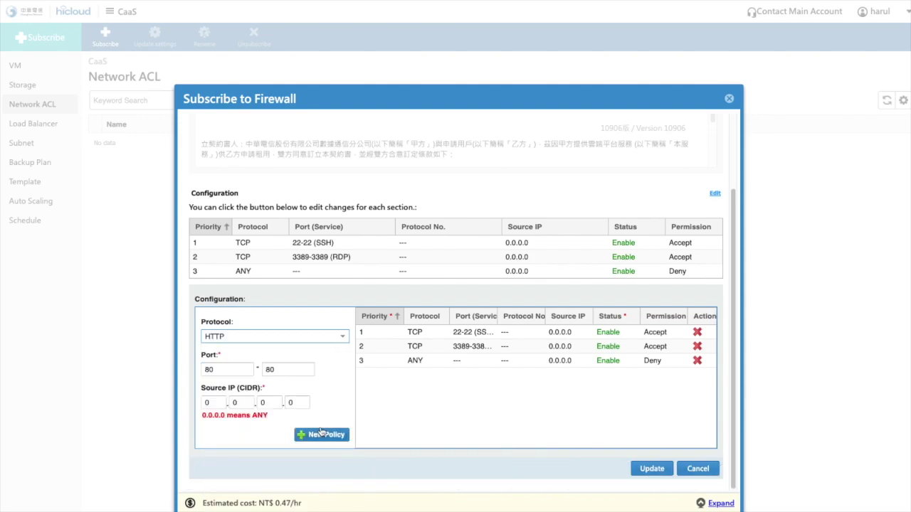
click(317, 434)
click(342, 339)
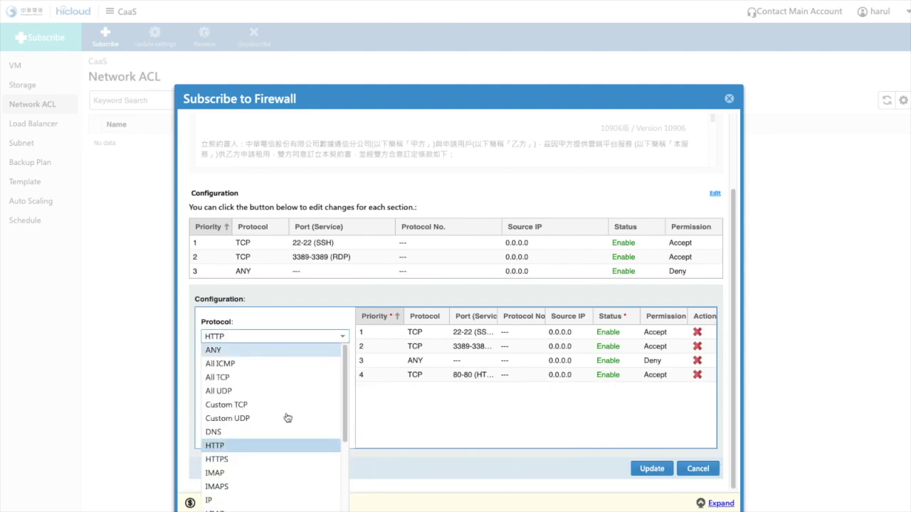
click(264, 461)
click(318, 435)
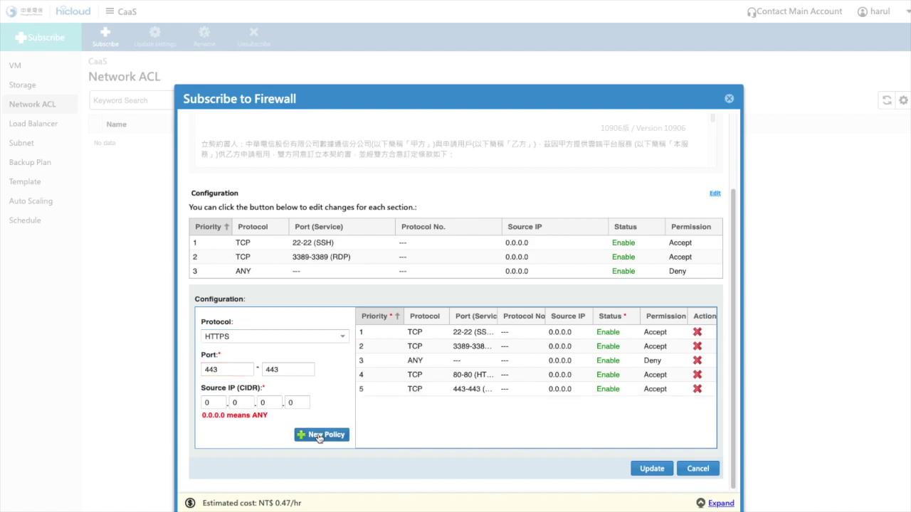
Add a Custom TCP firewall policy for port range 8080 to 8080 from any source
click(342, 339)
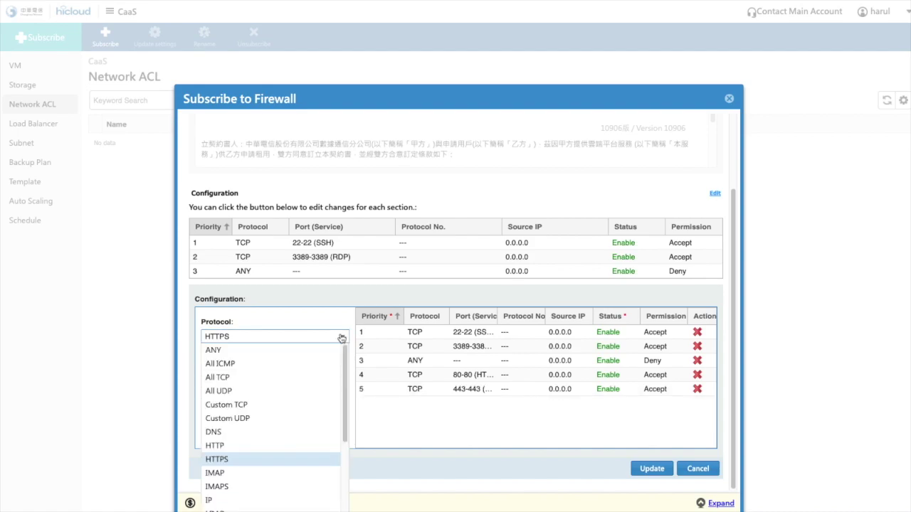
click(276, 405)
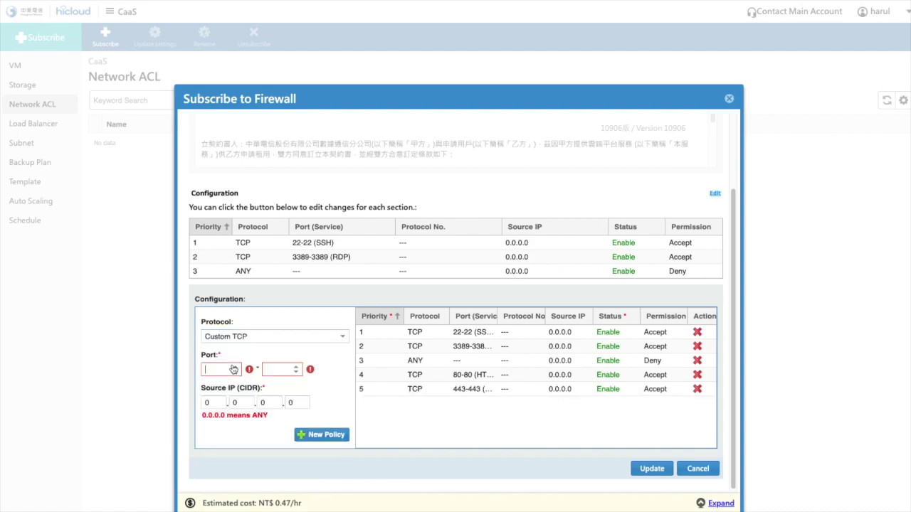
click(233, 368)
text(8080)
key(Tab)
text(8080)
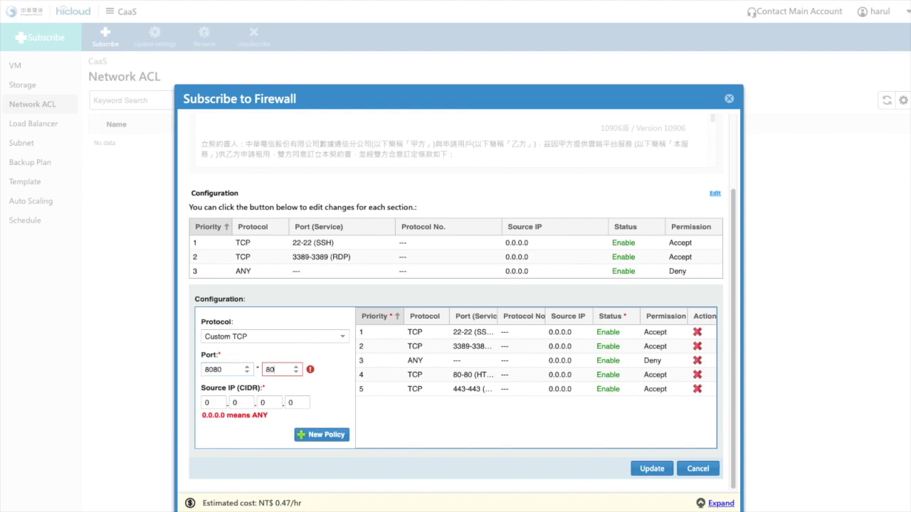
click(329, 435)
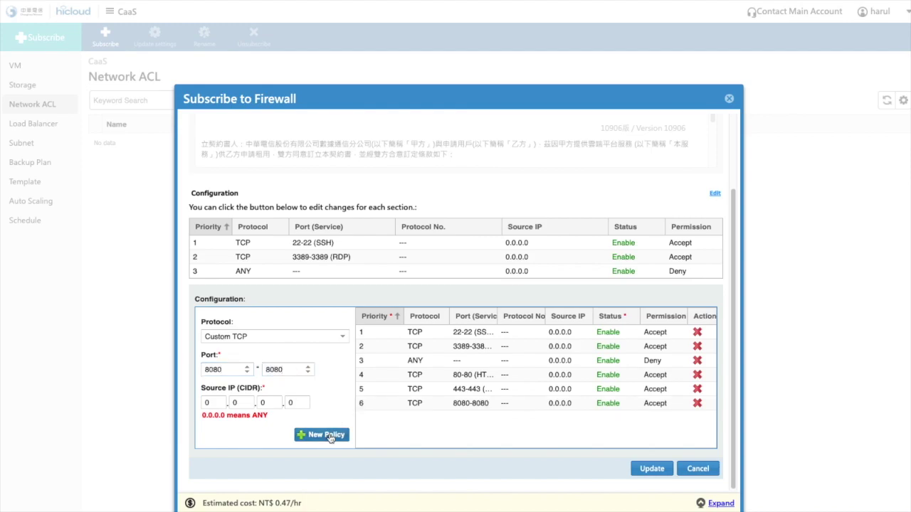
Set the priority of the ANY Deny rule to 6 and apply the updated firewall configuration
click(395, 365)
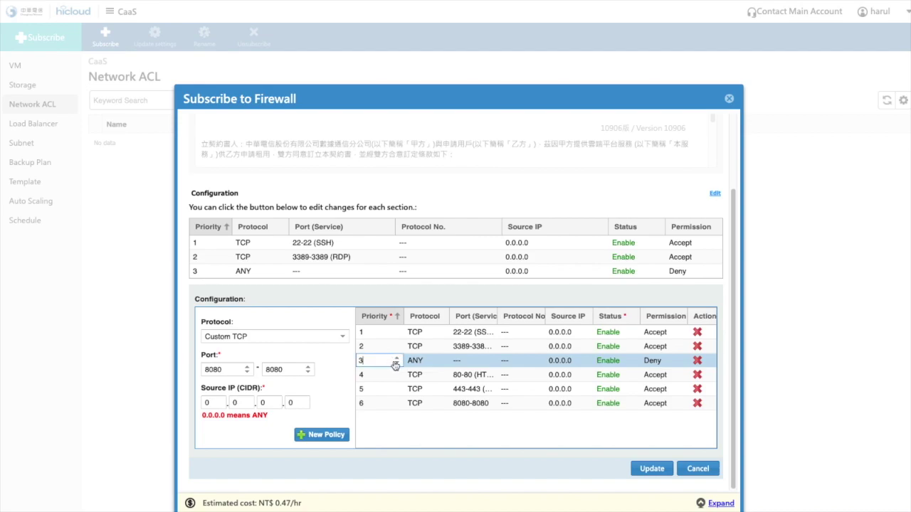
drag(376, 360, 253, 364)
text(6)
click(427, 427)
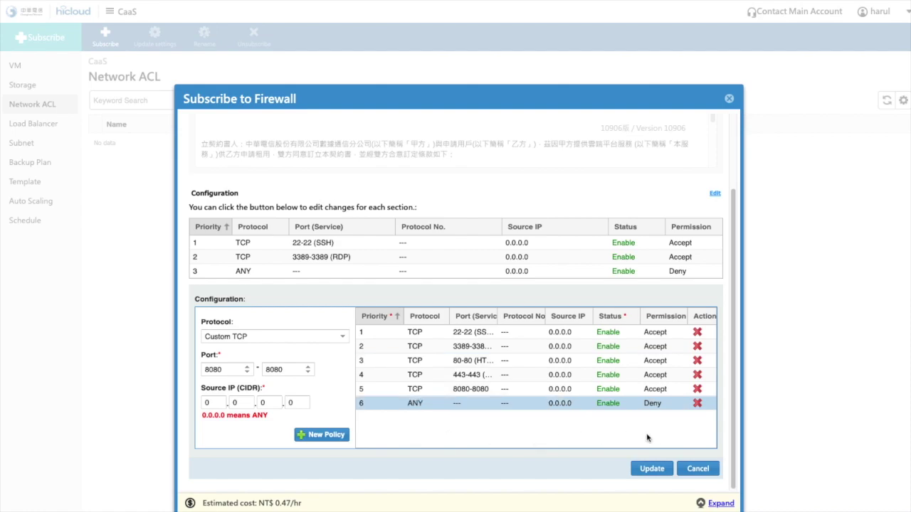
click(652, 468)
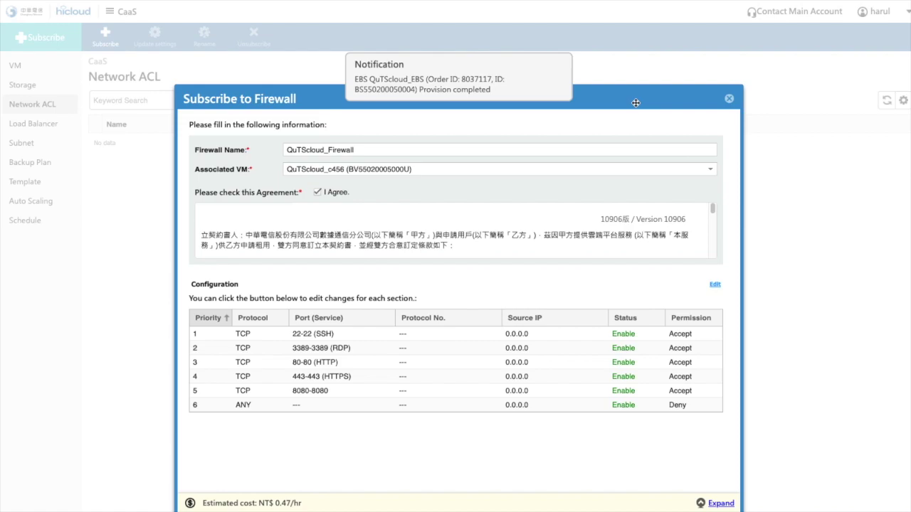
Submit the firewall subscription and confirm the submission
drag(496, 94, 504, 39)
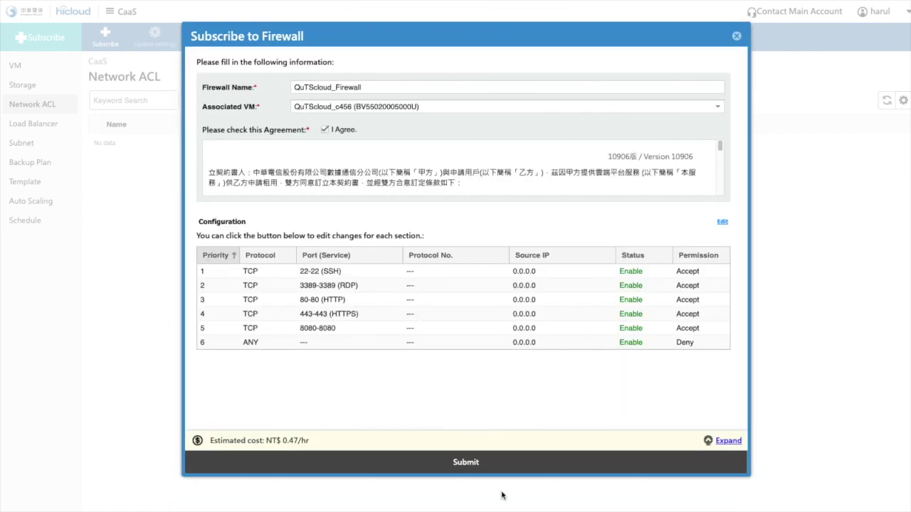
click(475, 463)
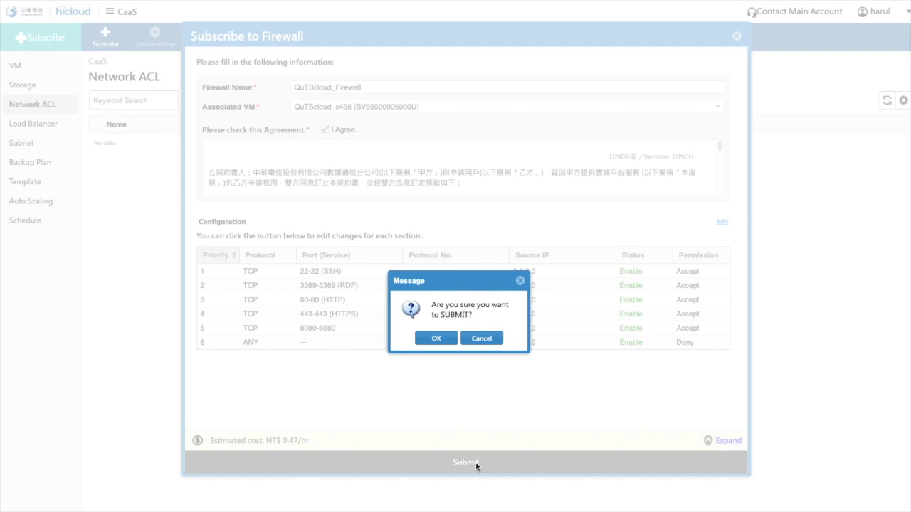
click(439, 338)
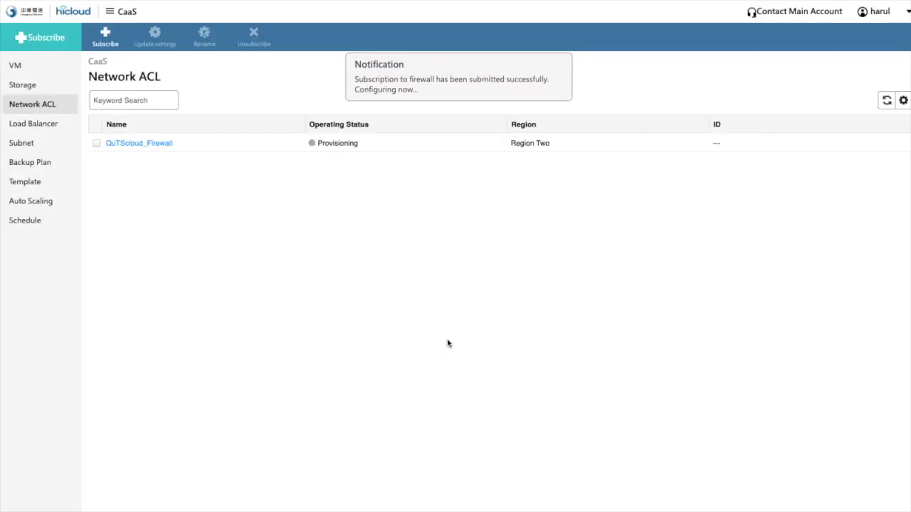
Open the details of the VM QuTScloud_c456 and start it up, confirming the request
click(55, 67)
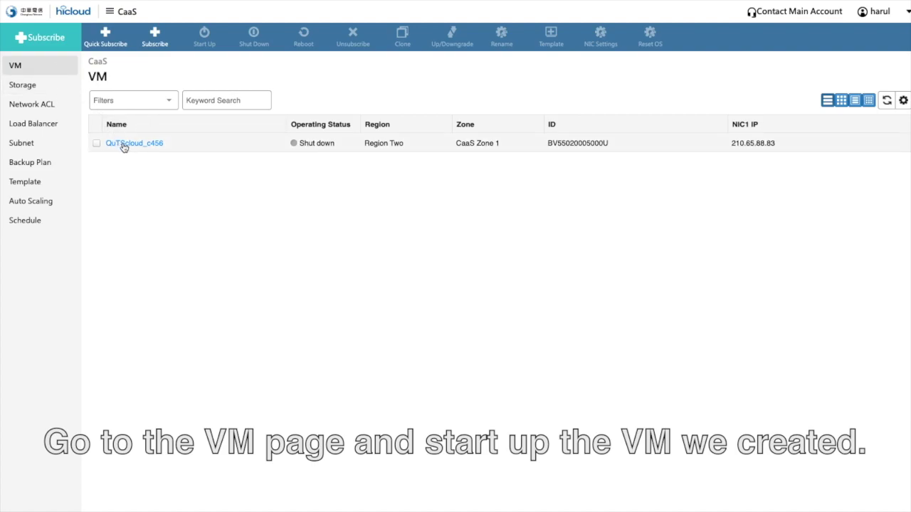
click(123, 144)
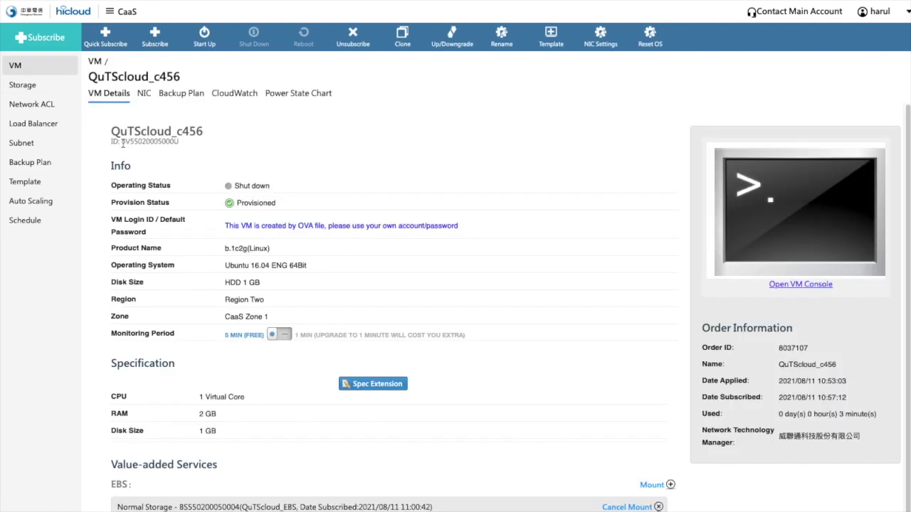
click(203, 41)
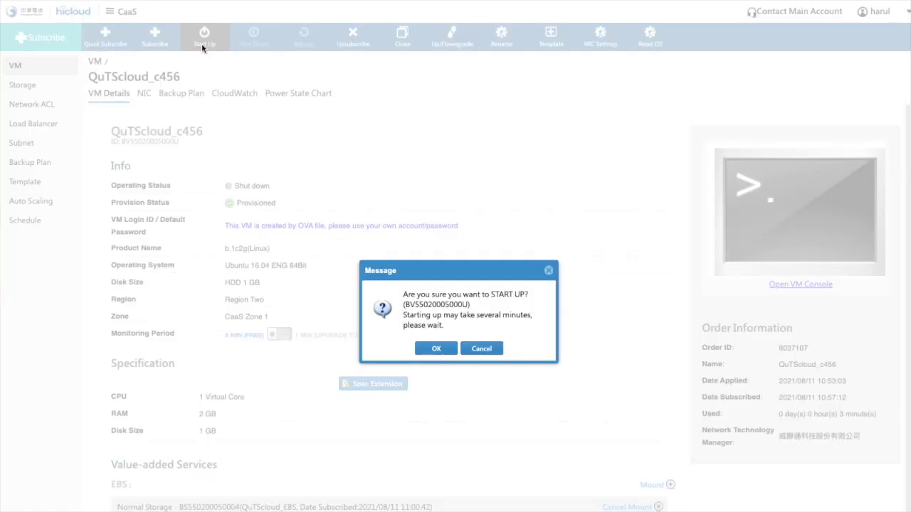
click(436, 349)
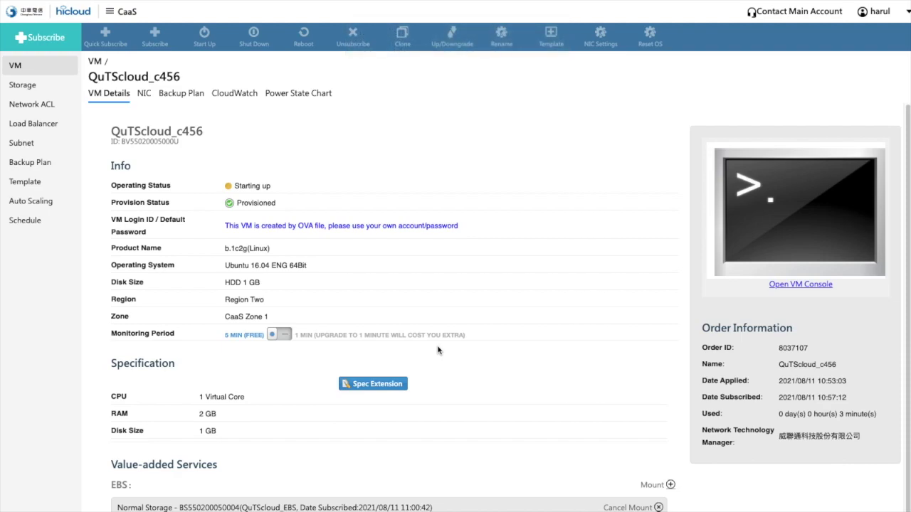
Return to the VM list and select the NIC1 IP address of QuTScloud_c456
click(56, 71)
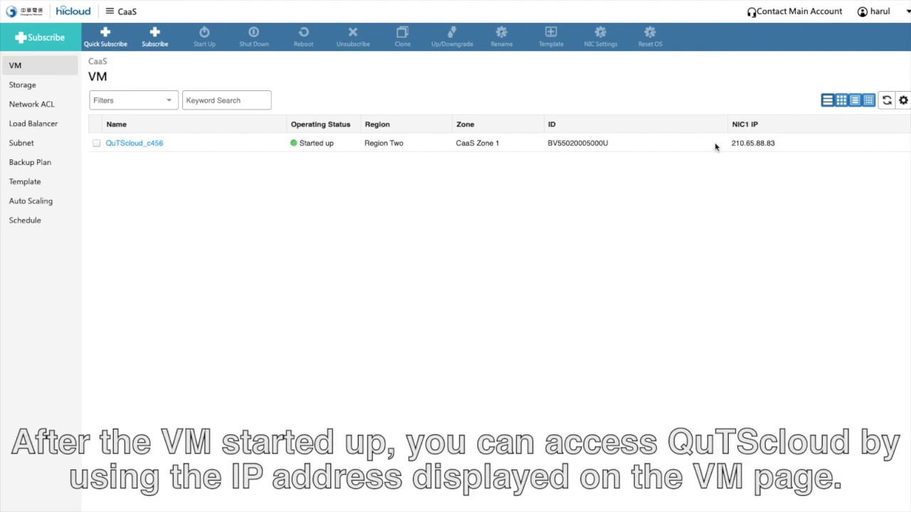
drag(731, 145, 797, 145)
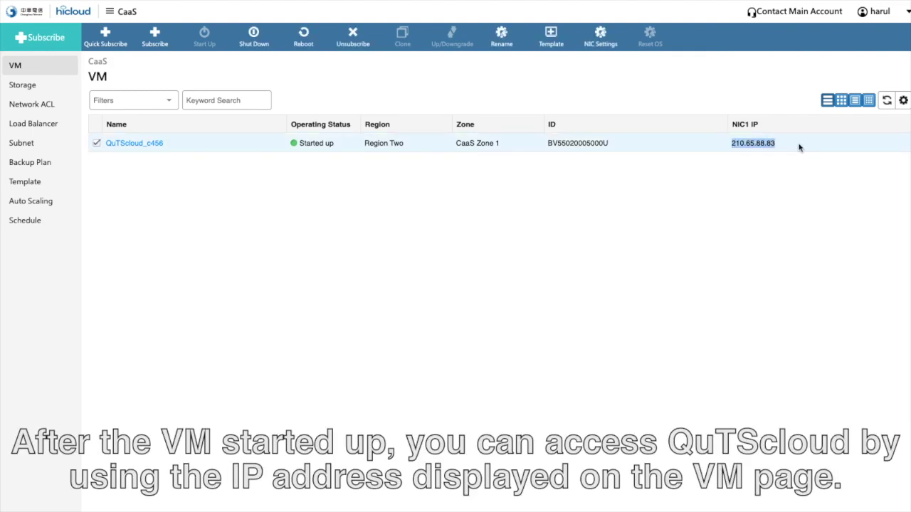